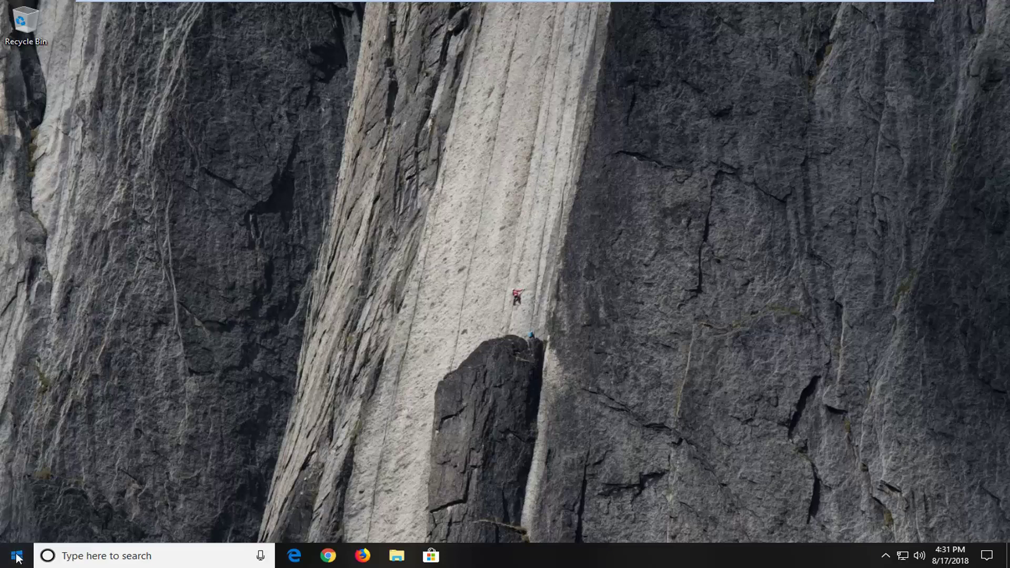
Search 'services' from the Start menu and launch the Services desktop app
click(19, 553)
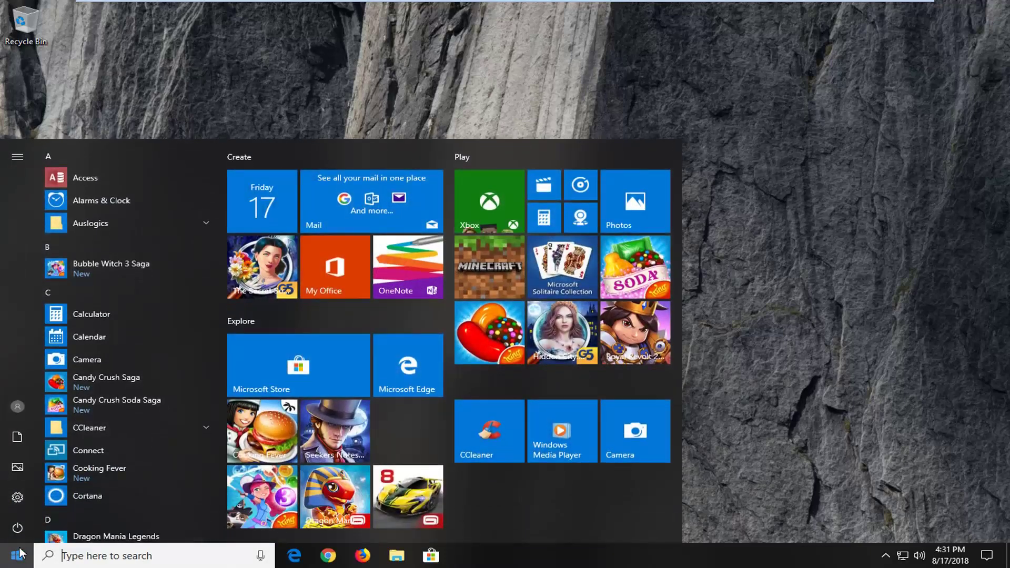
text(services)
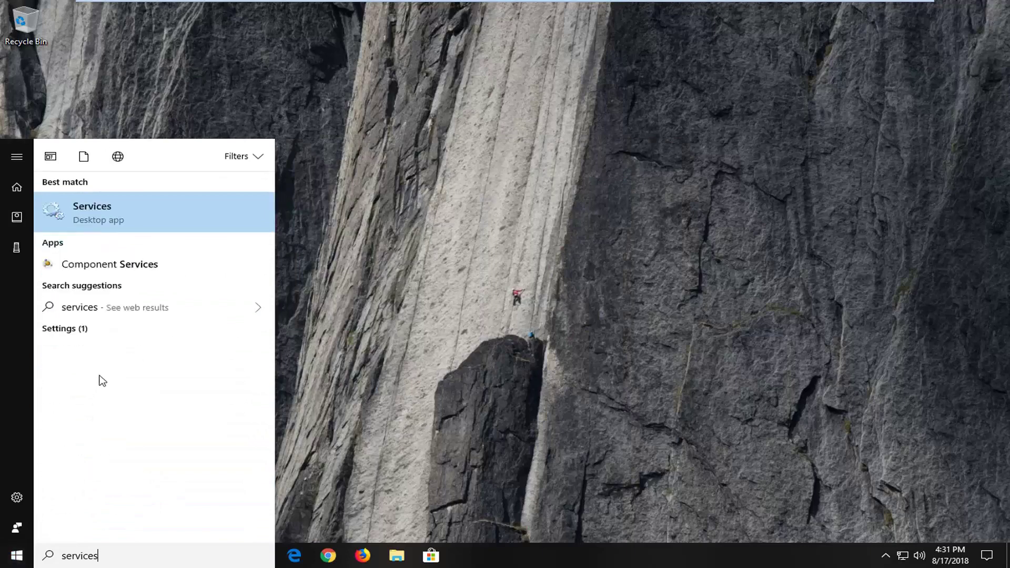
click(92, 213)
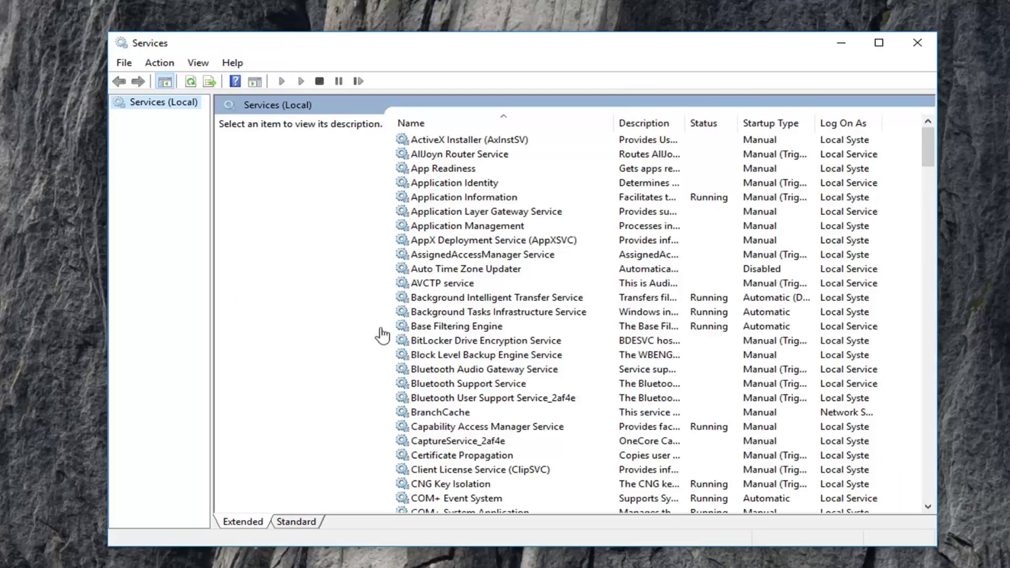
click(473, 299)
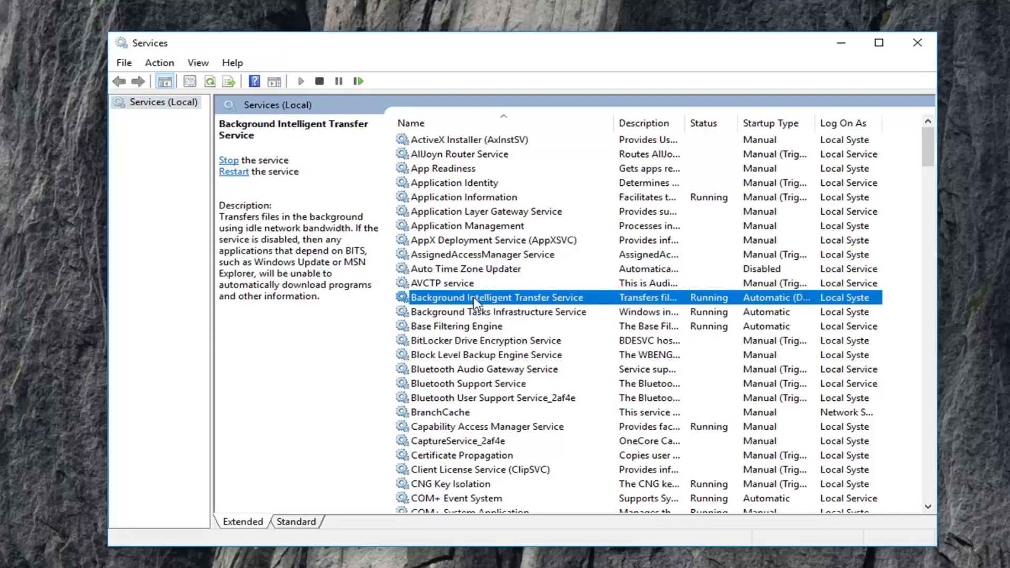
double_click(472, 299)
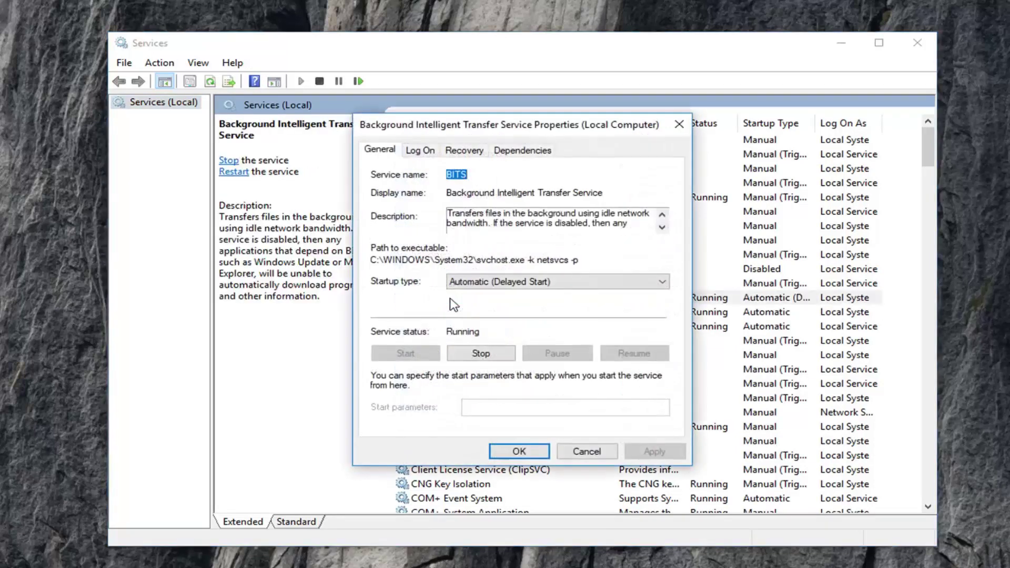
click(499, 283)
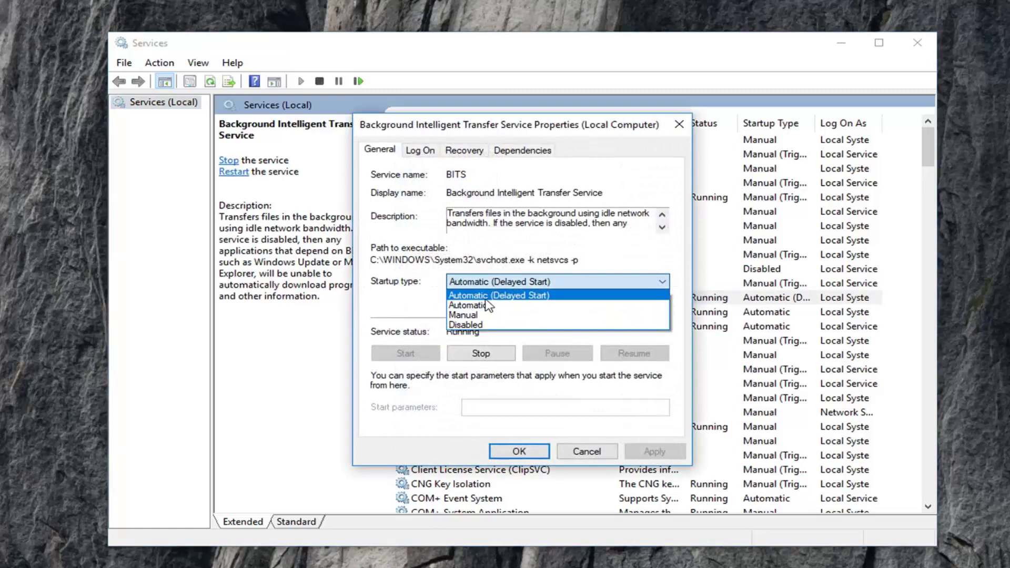
click(396, 289)
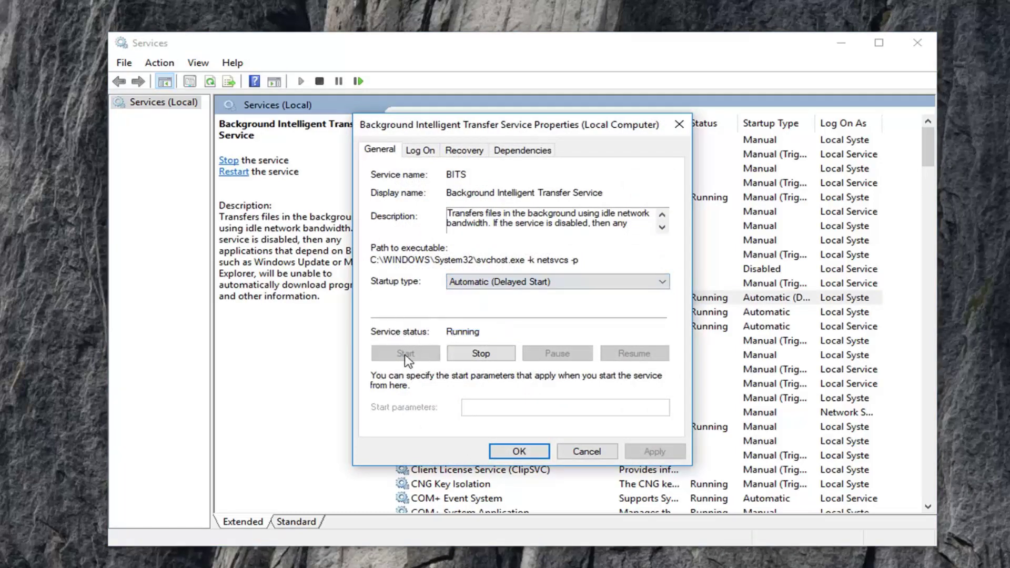
click(520, 451)
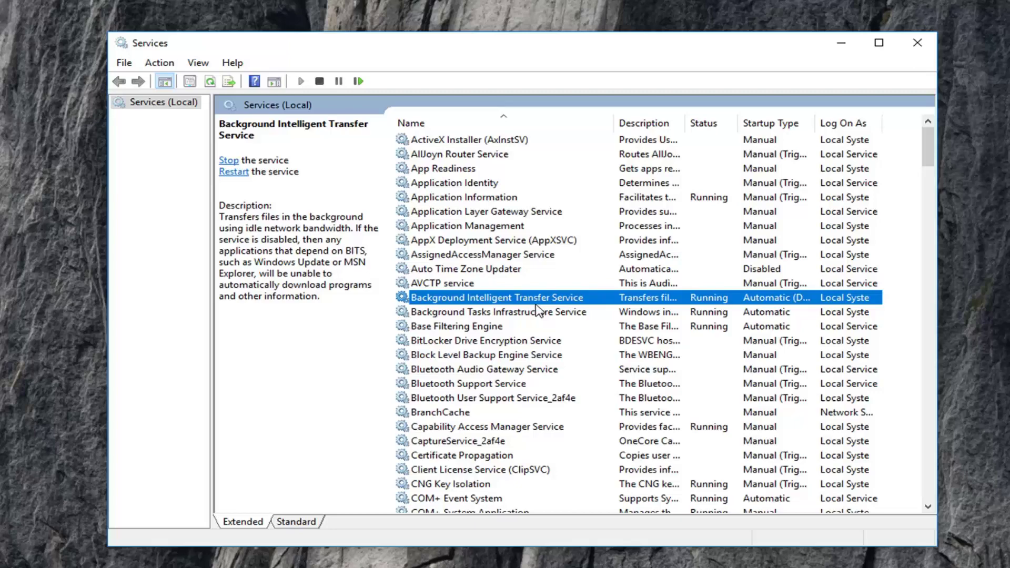
Scroll down the services list and select IKE and AuthIP IPsec Keying Modules
scroll(537, 316, down, 6)
scroll(532, 327, down, 4)
scroll(518, 325, down, 5)
scroll(514, 325, down, 3)
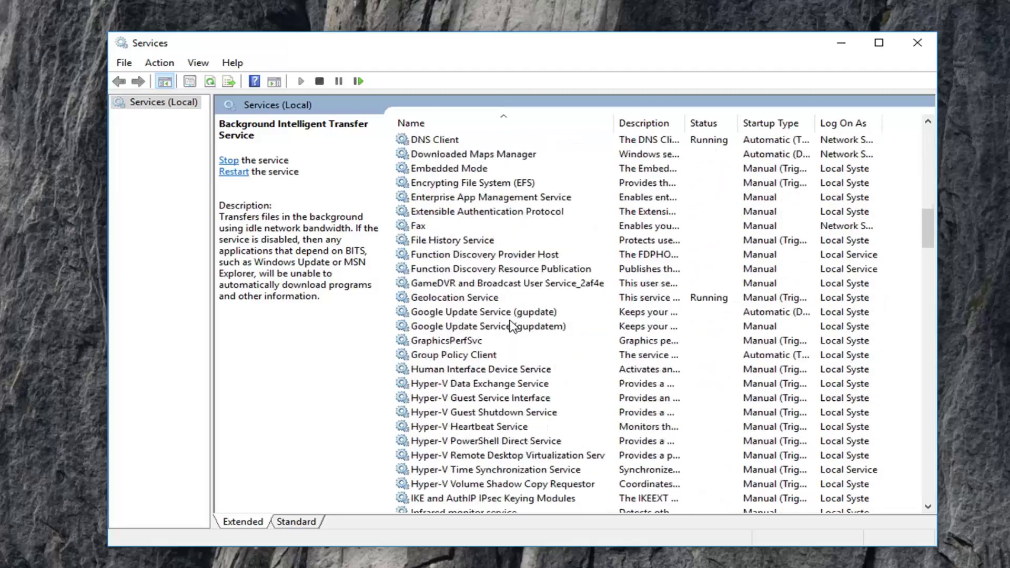
scroll(514, 326, down, 4)
scroll(474, 325, down, 2)
click(430, 256)
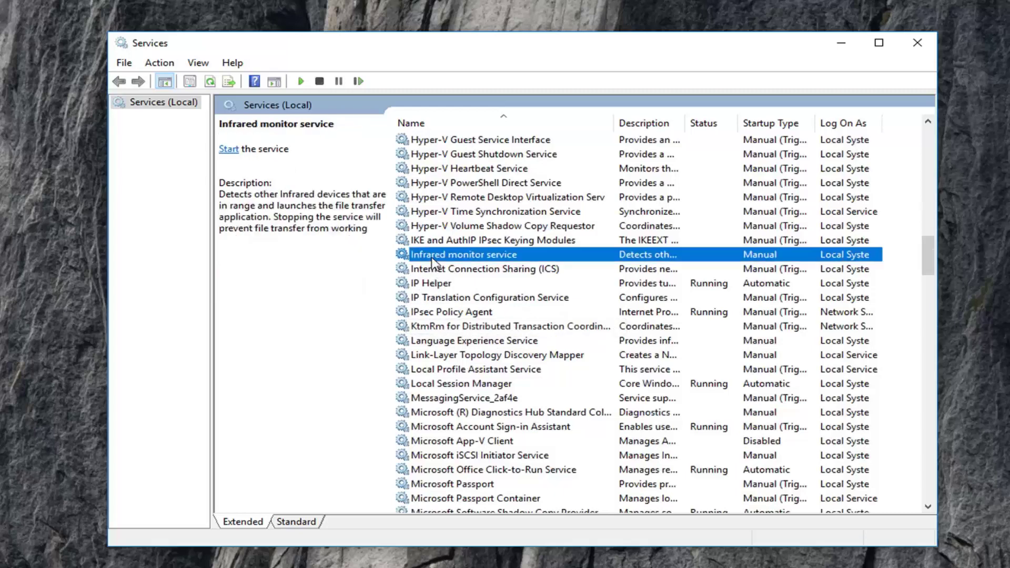
click(435, 241)
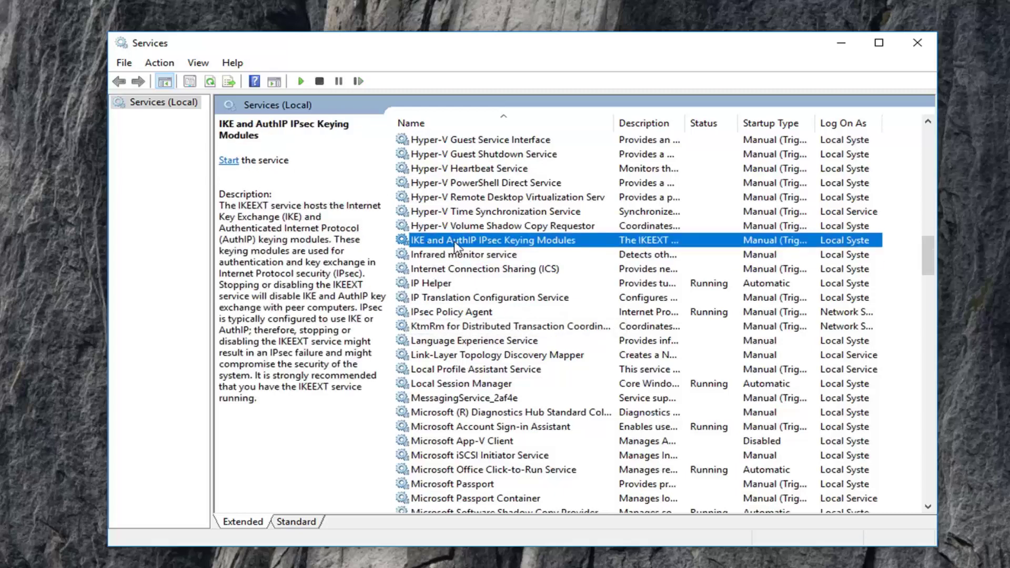
Set IKE and AuthIP IPsec Keying Modules to Automatic startup, start it, and apply
double_click(424, 242)
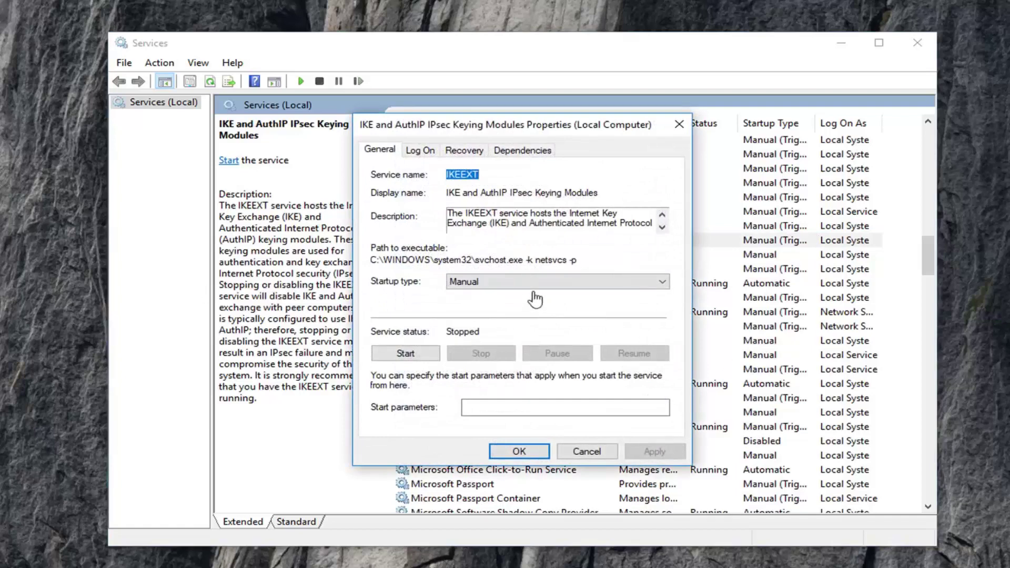
click(532, 282)
click(467, 306)
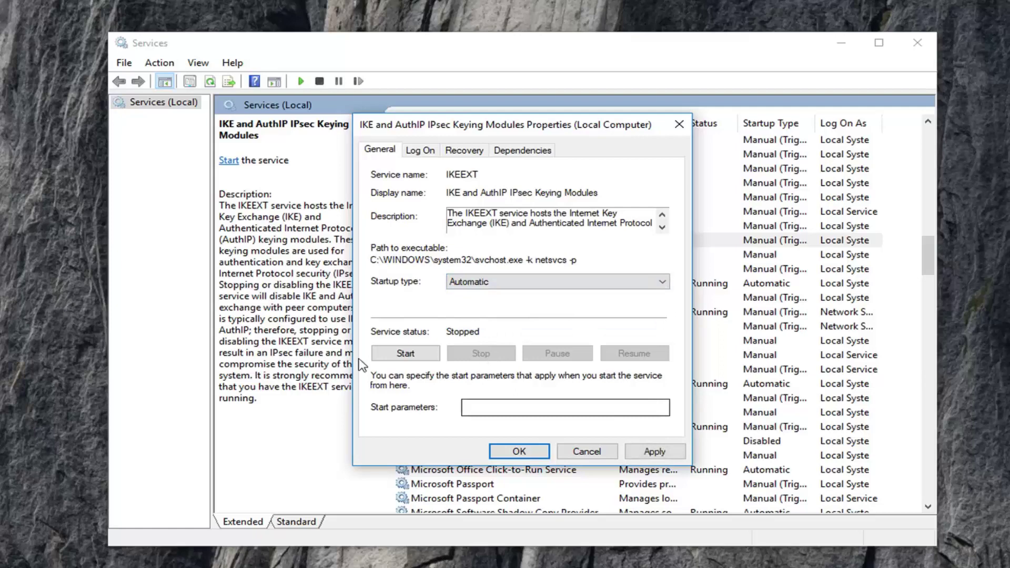
click(406, 356)
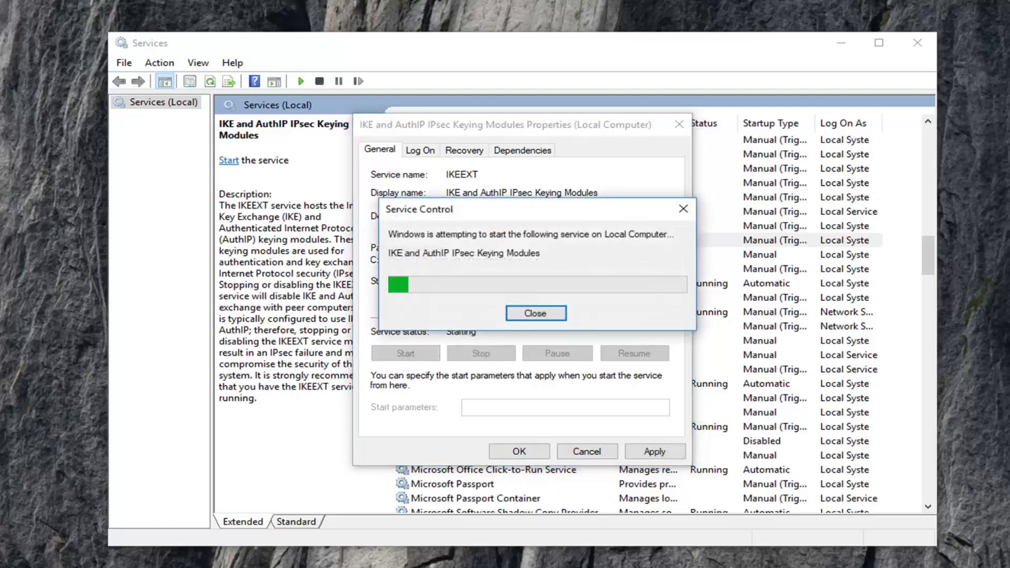
click(655, 451)
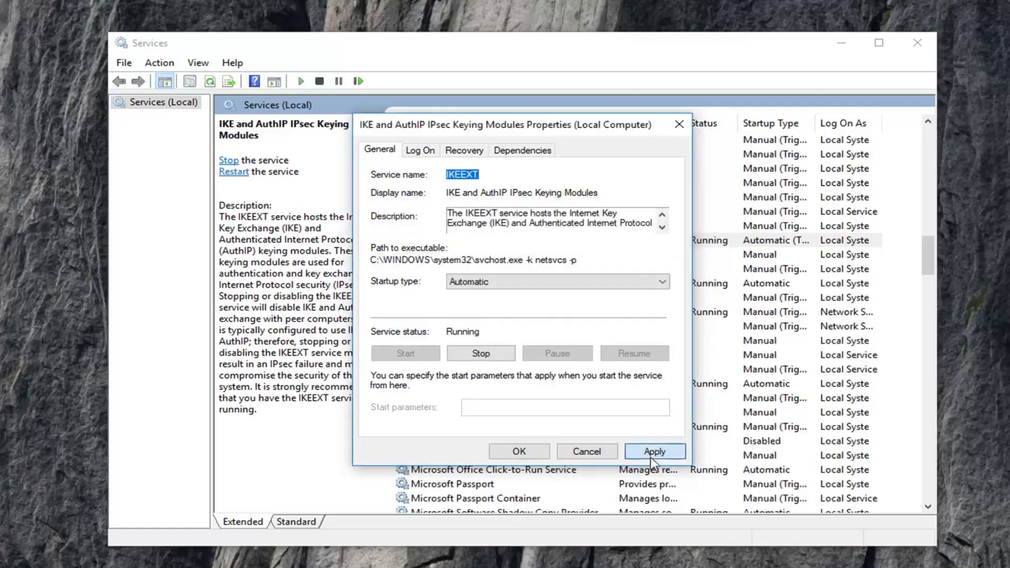
click(519, 451)
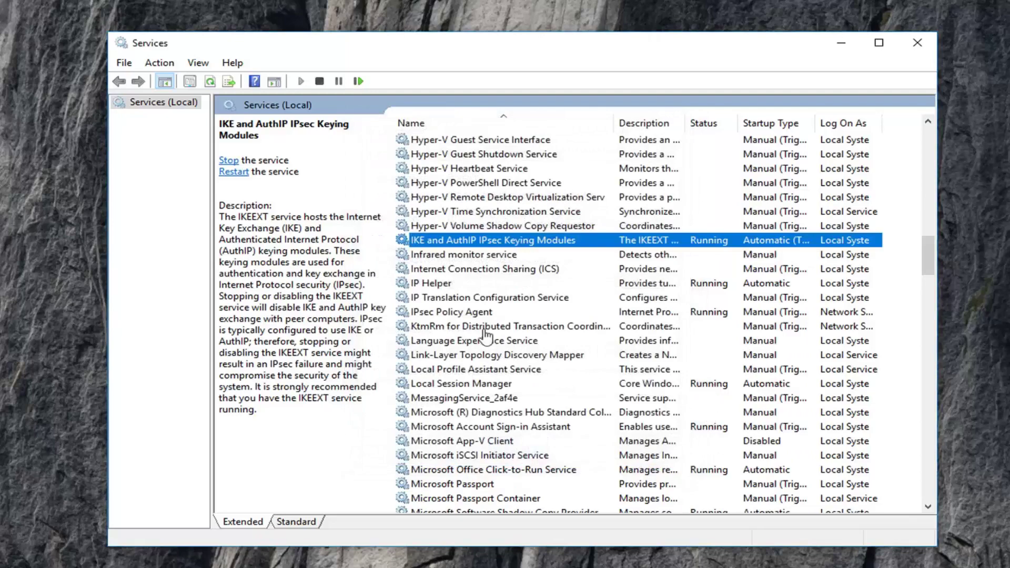
Check the Server service properties, leaving its Automatic startup unchanged
scroll(469, 329, down, 4)
scroll(466, 326, down, 5)
scroll(464, 332, down, 3)
scroll(453, 358, down, 4)
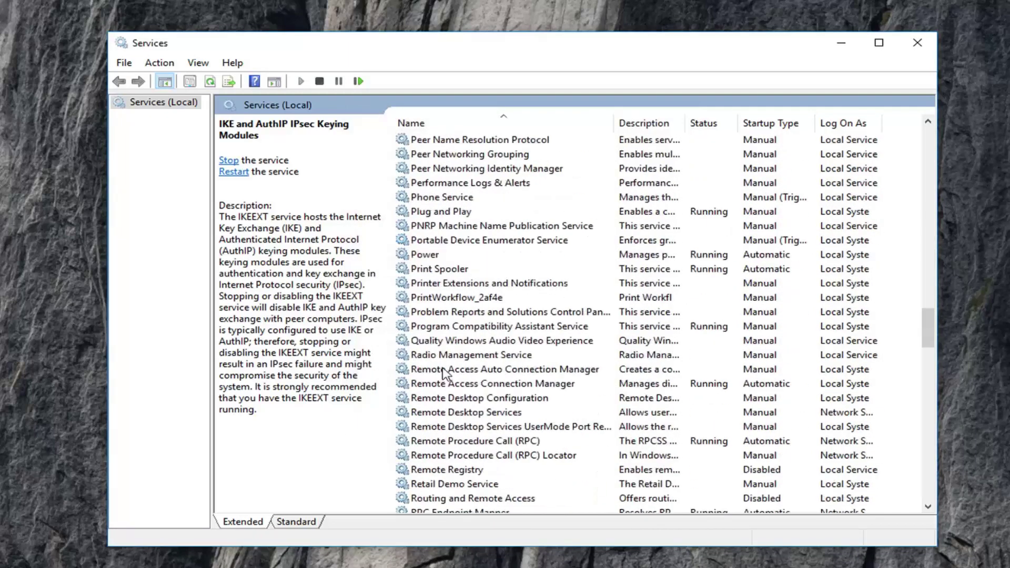
scroll(440, 377, down, 4)
double_click(429, 461)
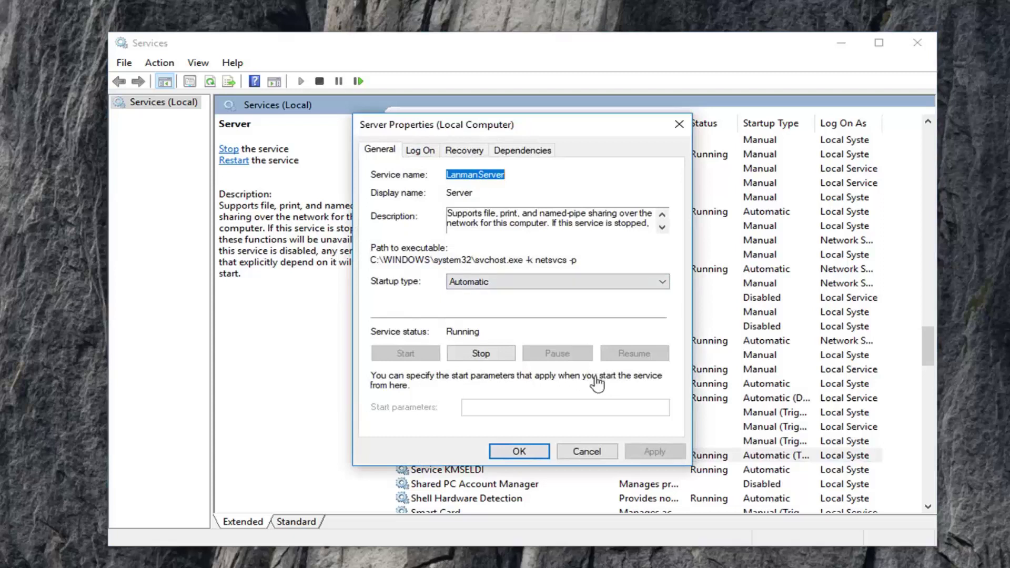
click(519, 450)
Set the Windows Update service's startup type to Automatic and apply it
scroll(500, 447, down, 10)
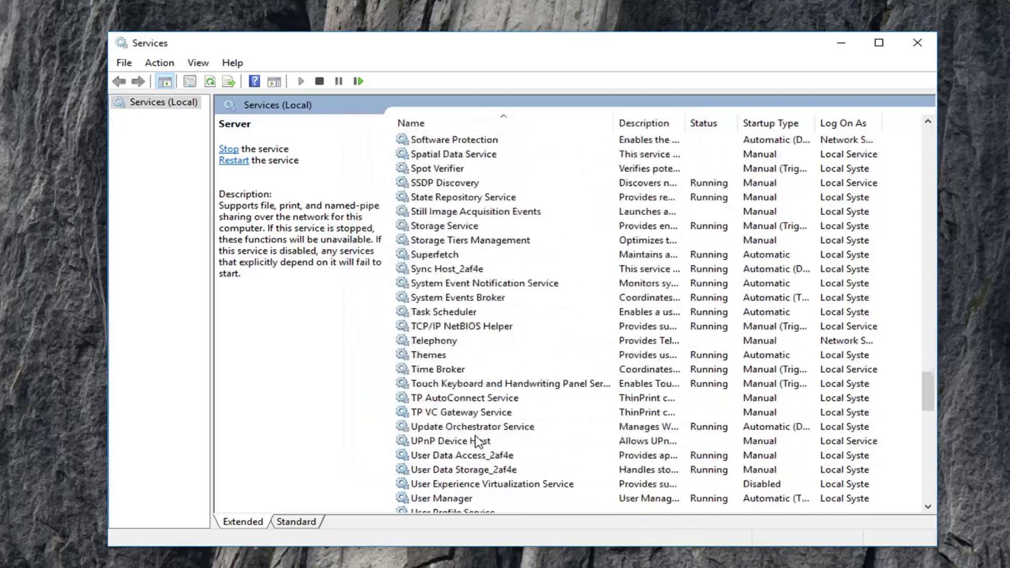
scroll(479, 442, down, 15)
click(450, 471)
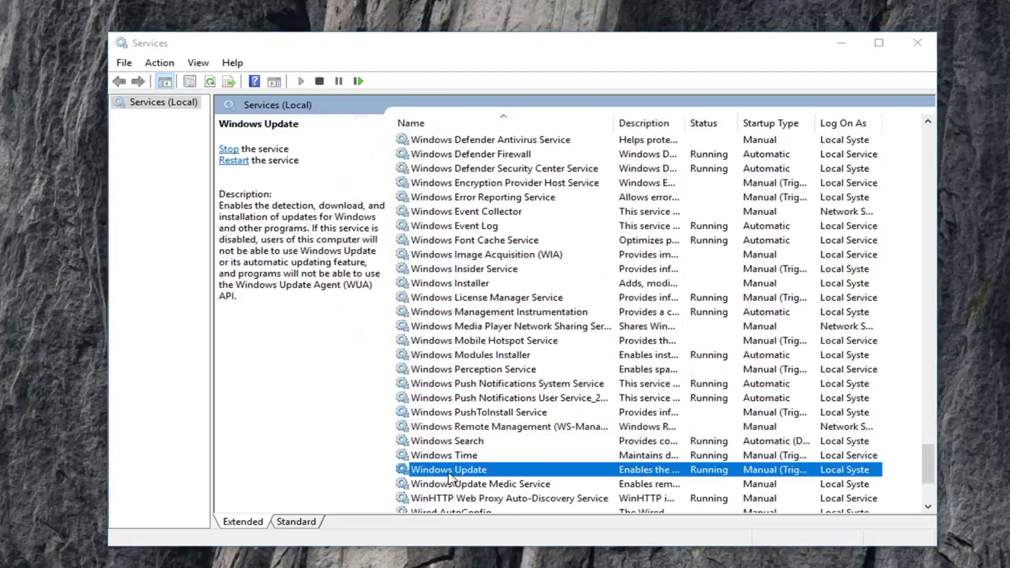
double_click(428, 470)
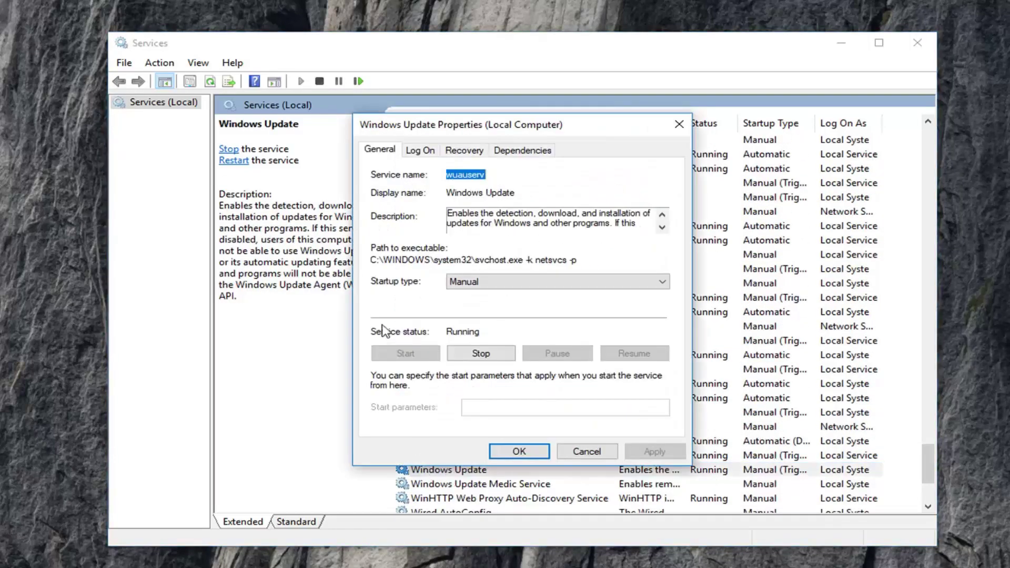
click(491, 282)
click(472, 306)
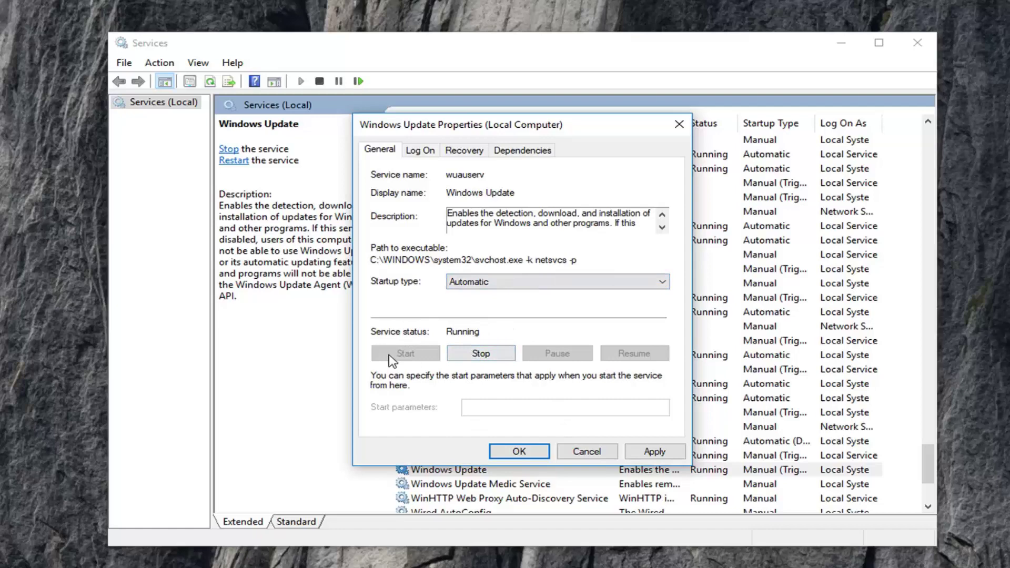
click(656, 452)
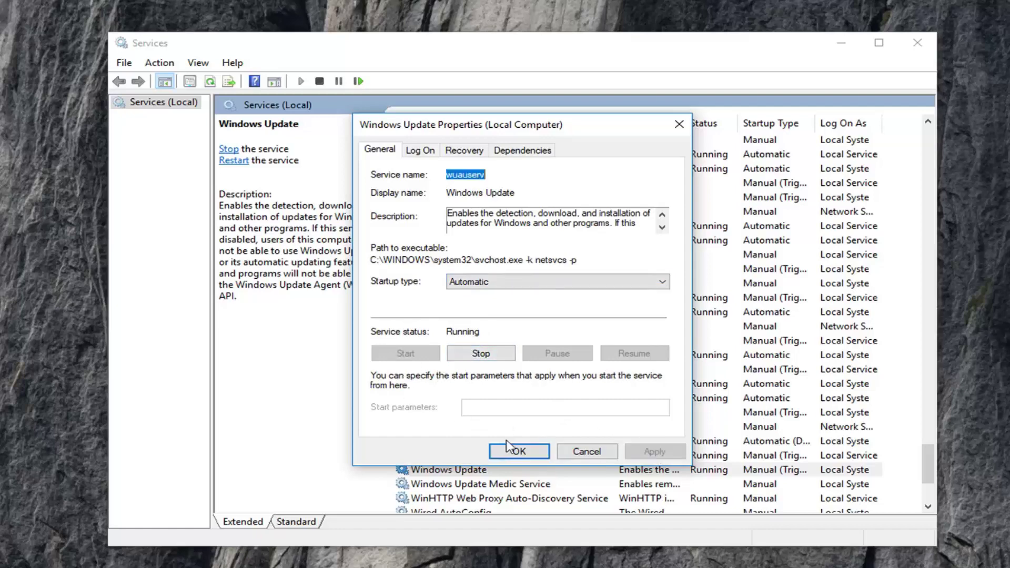
click(514, 451)
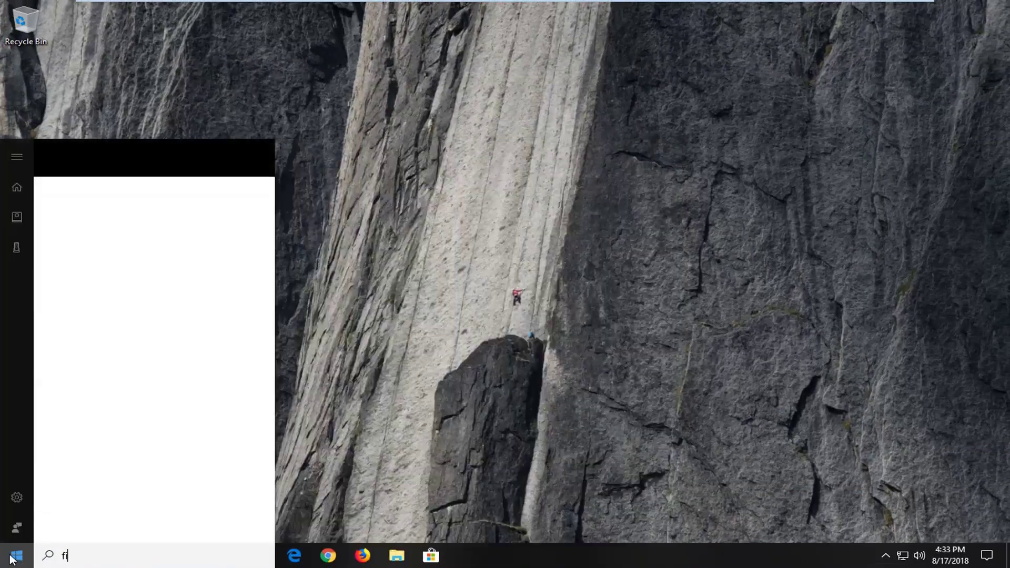
Search 'file explorer' from Start, launch it, and keep its ribbon expanded
key(BackSpace)
key(BackSpace)
key(BackSpace)
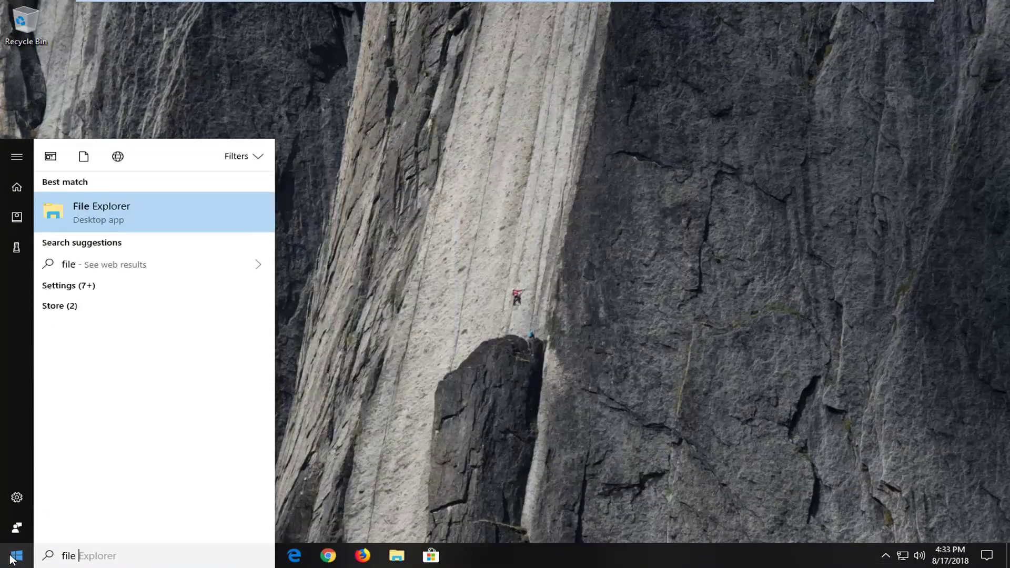
text(explorer)
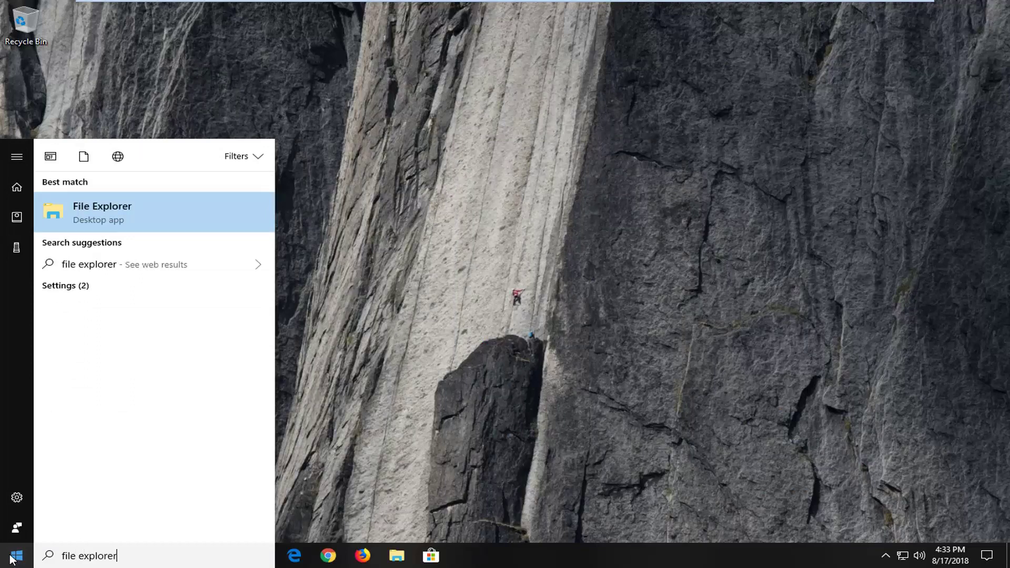
click(88, 221)
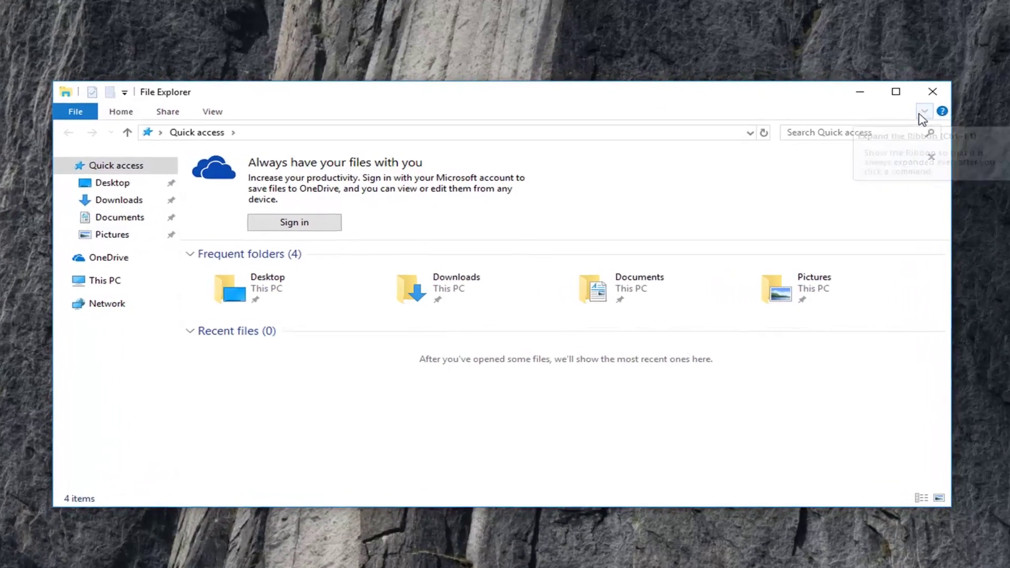
click(924, 113)
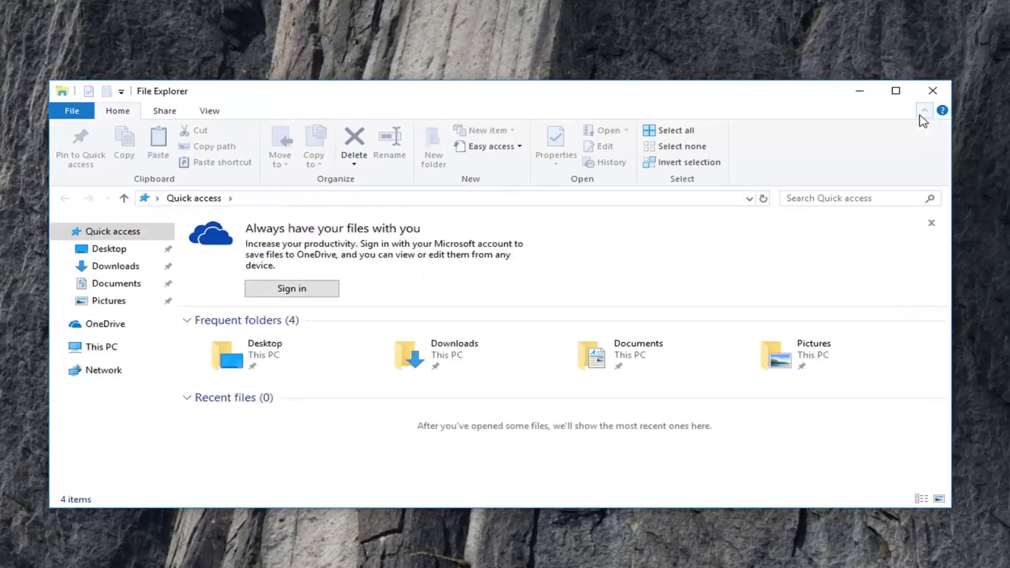
click(924, 112)
Turn on 'Show hidden files, folders, and drives' in Folder Options and confirm it
click(205, 113)
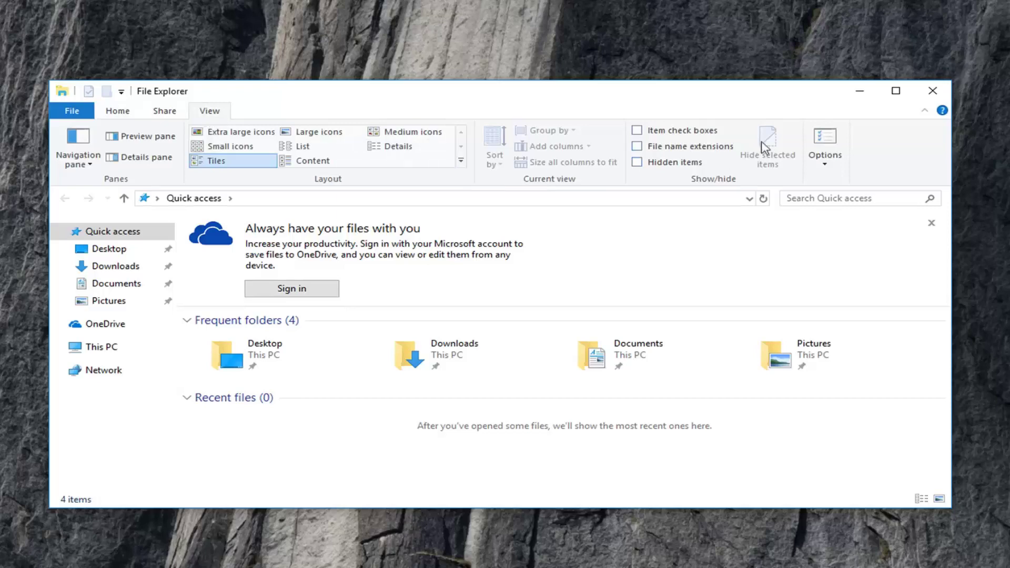
click(830, 165)
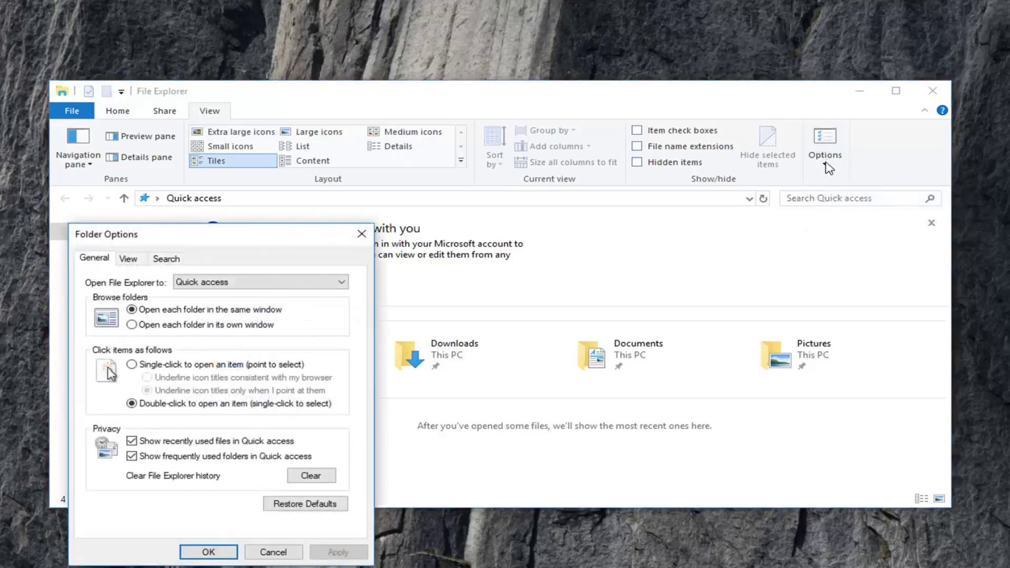
mouse_move(259, 243)
mouse_down()
mouse_move(499, 197)
mouse_move(596, 147)
mouse_move(596, 135)
mouse_up()
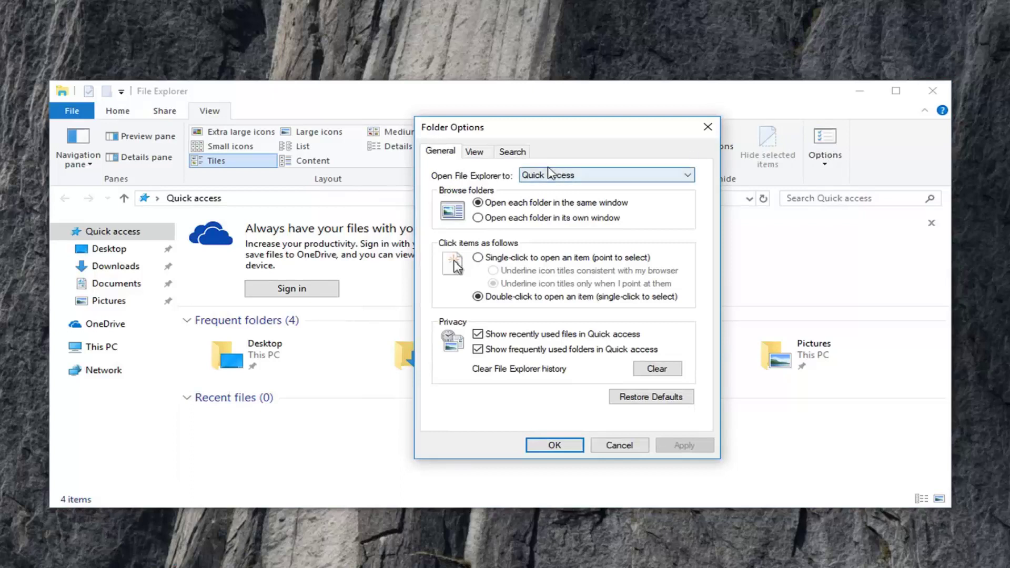
click(474, 152)
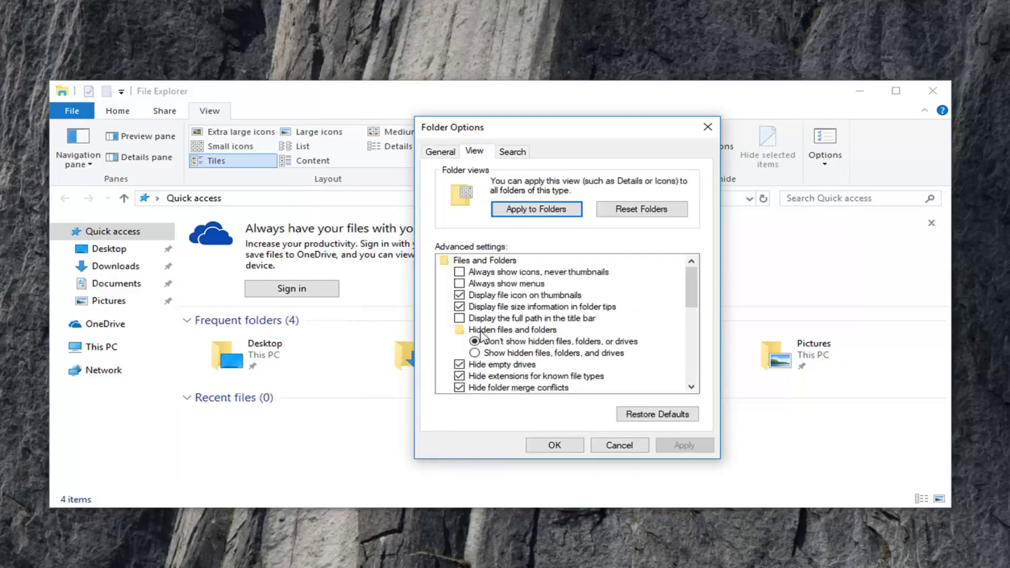
click(491, 353)
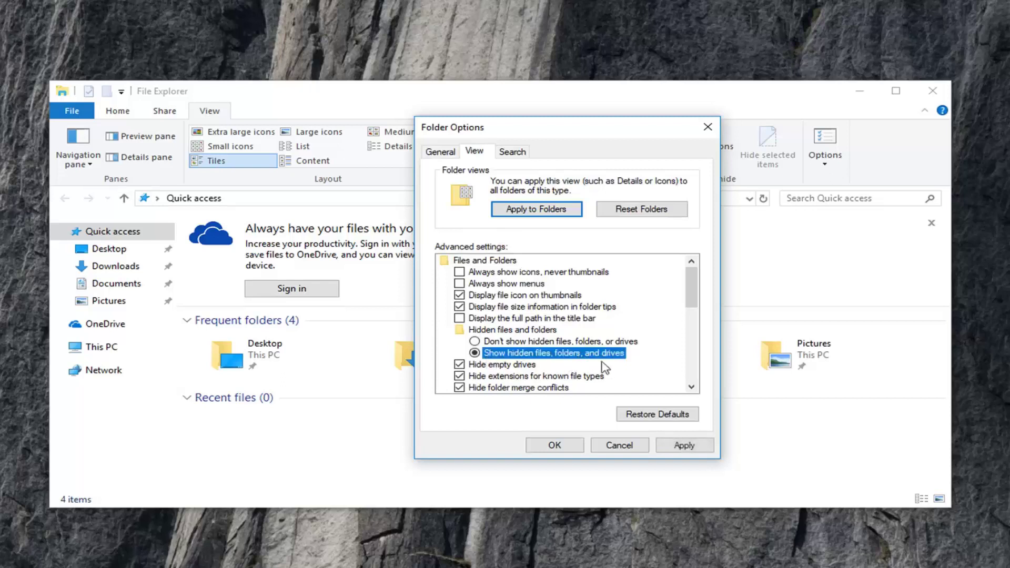
click(680, 446)
click(558, 451)
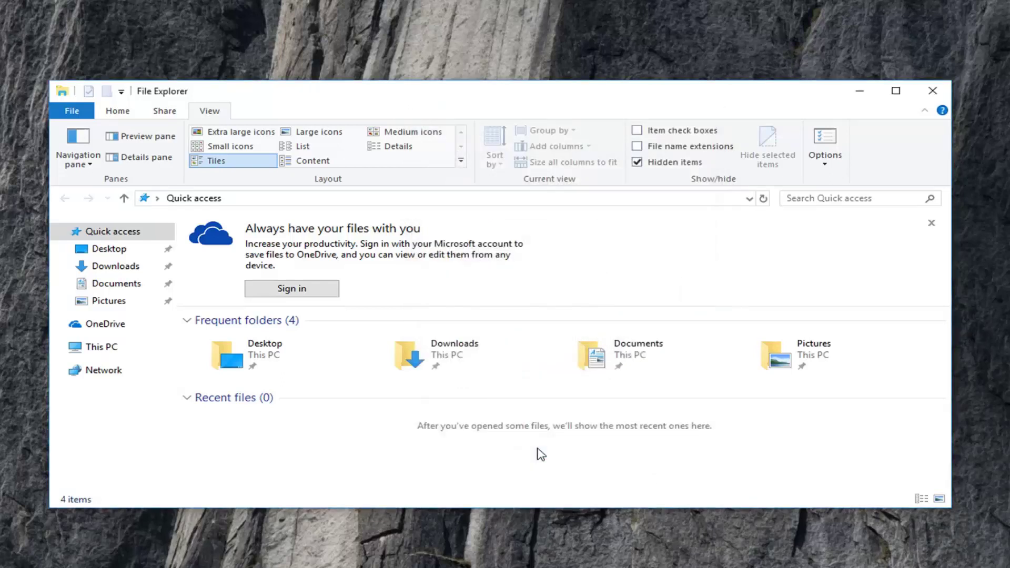
Go to This PC and open Local Disk (C:)
click(96, 353)
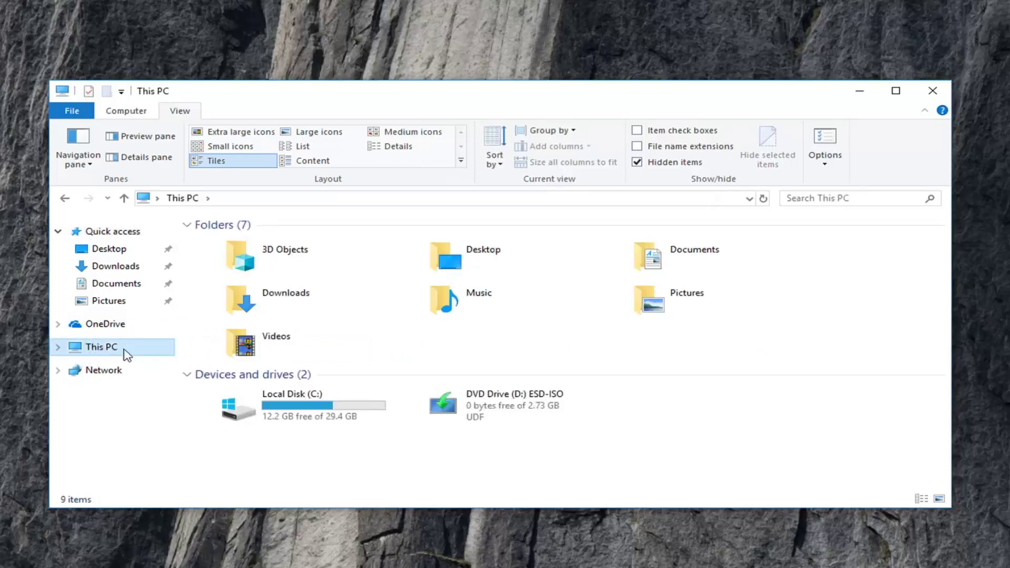
double_click(271, 405)
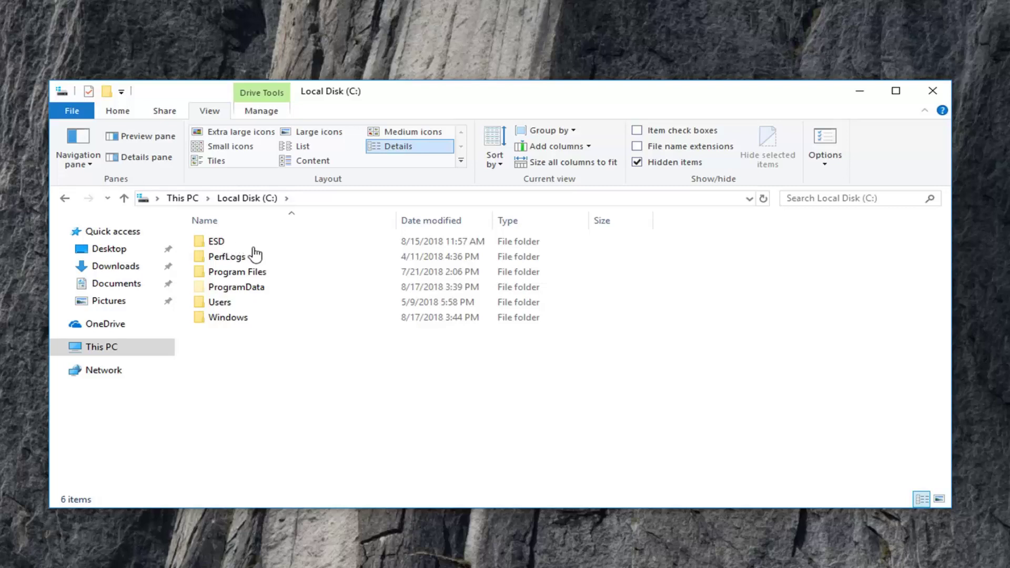
right_click(214, 242)
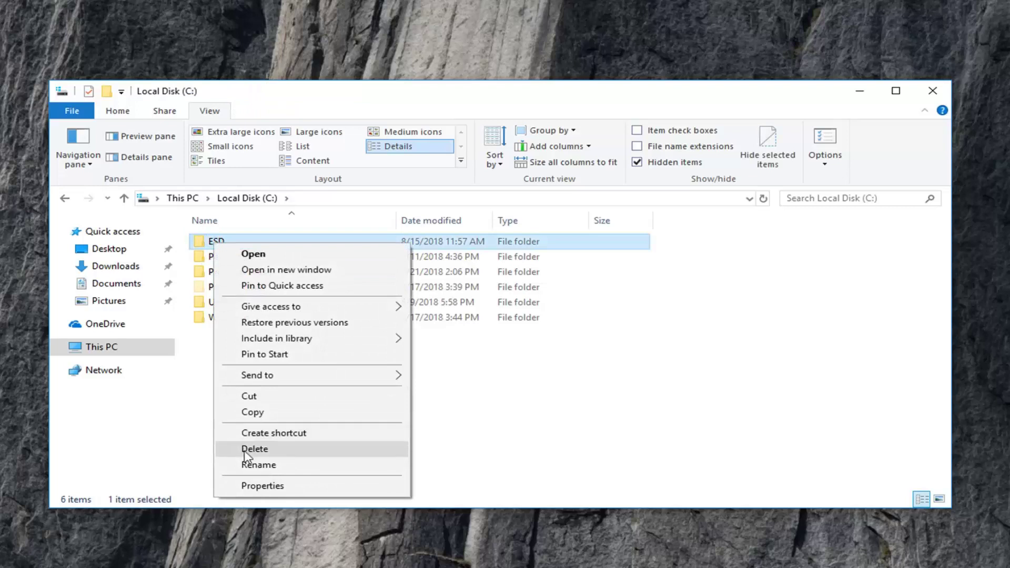
click(625, 390)
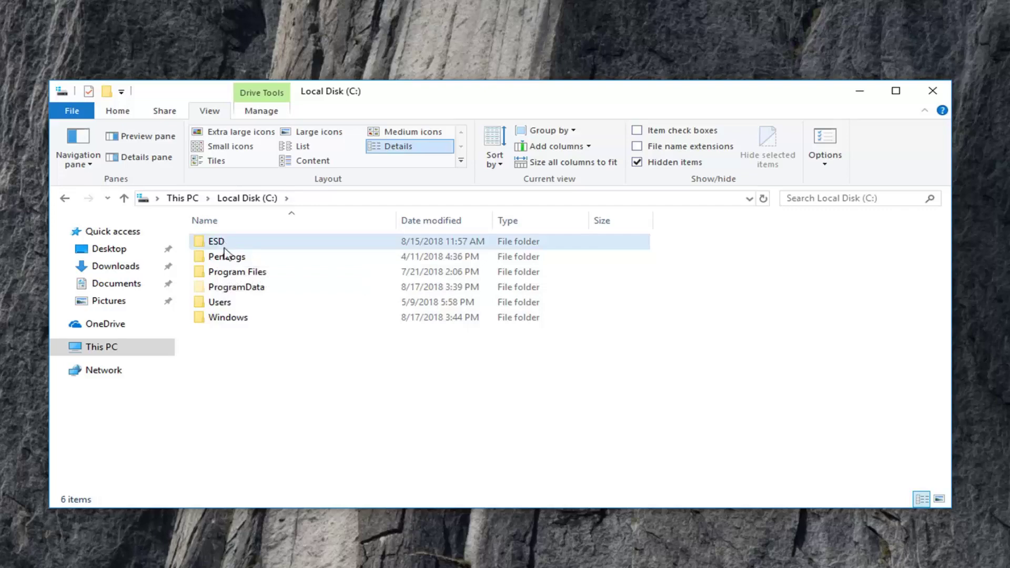
click(224, 303)
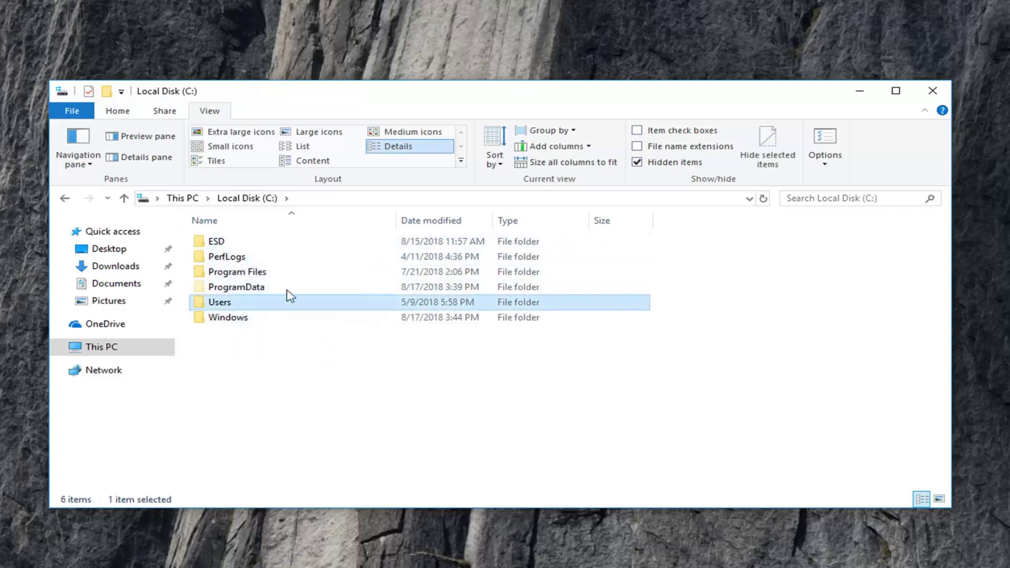